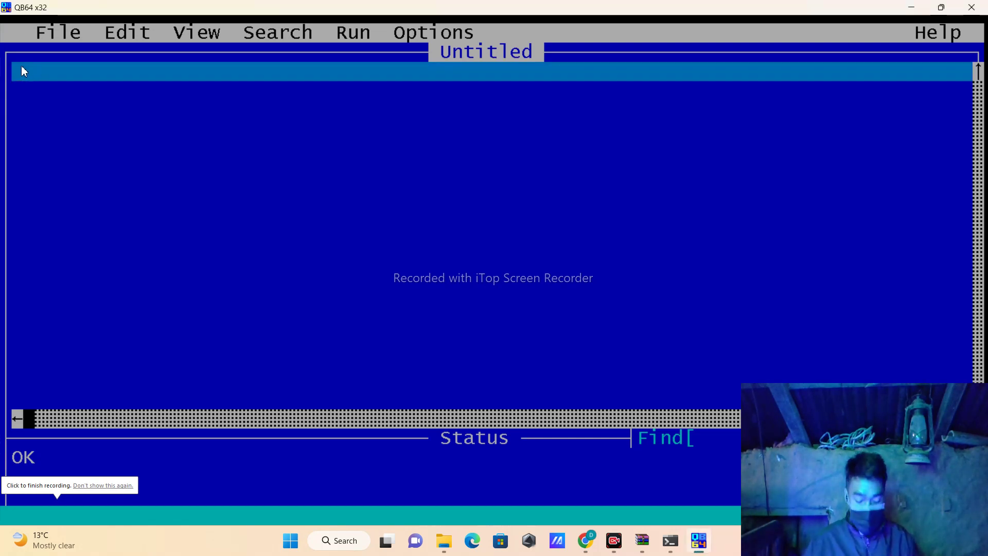
{"action": "type", "text": "rem"}
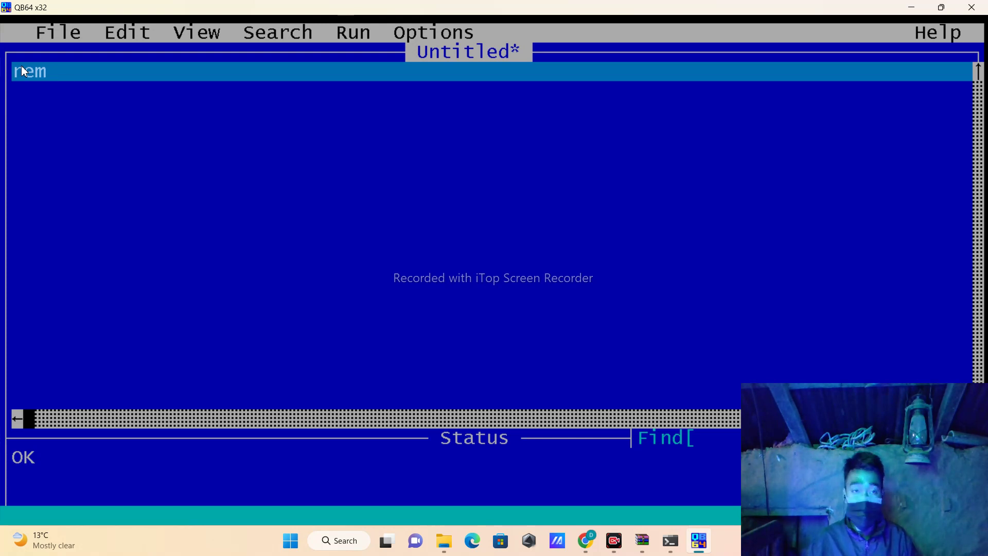
{"action": "type", "text": " a p"}
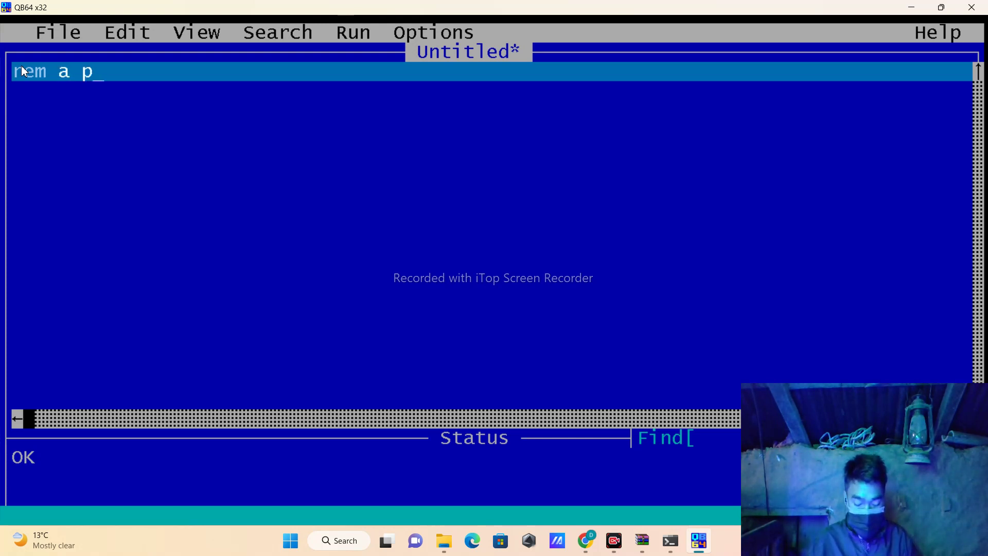
{"action": "type", "text": "rogram"}
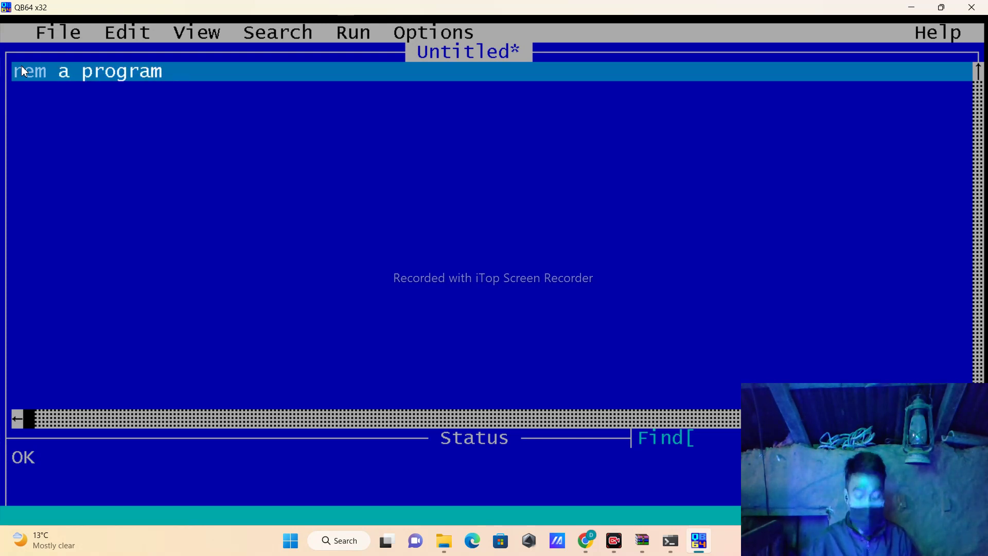
{"action": "type", "text": " to di"}
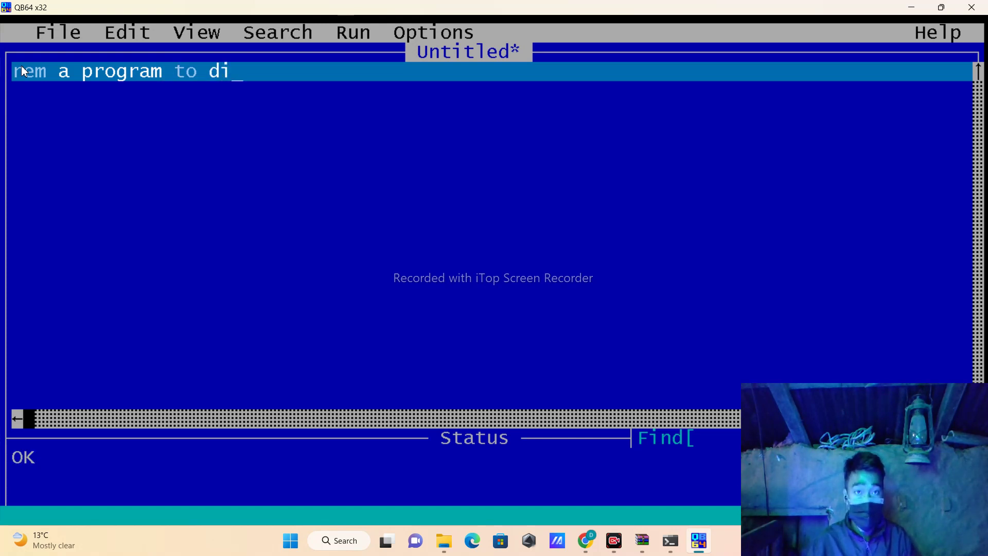
{"action": "type", "text": "splay"}
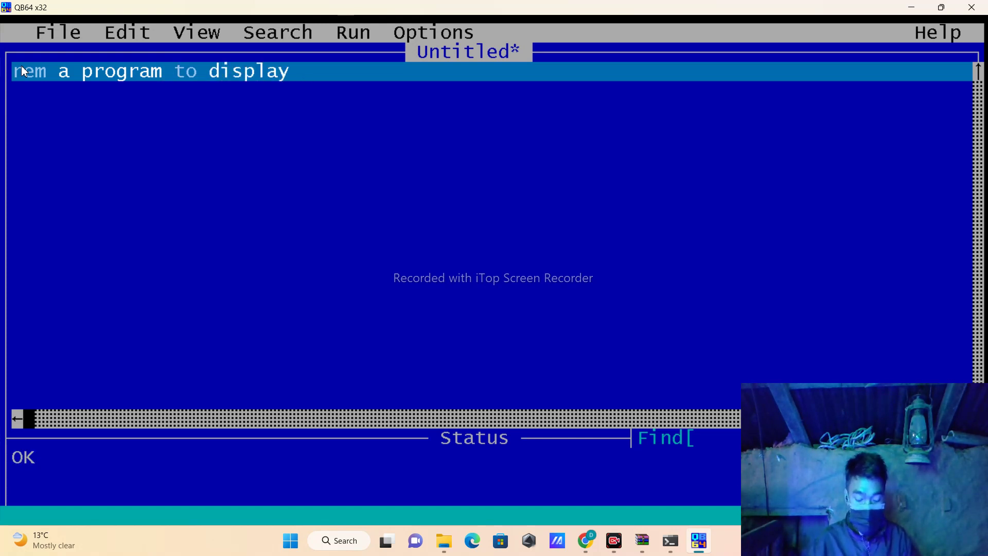
{"action": "type", "text": " the area"}
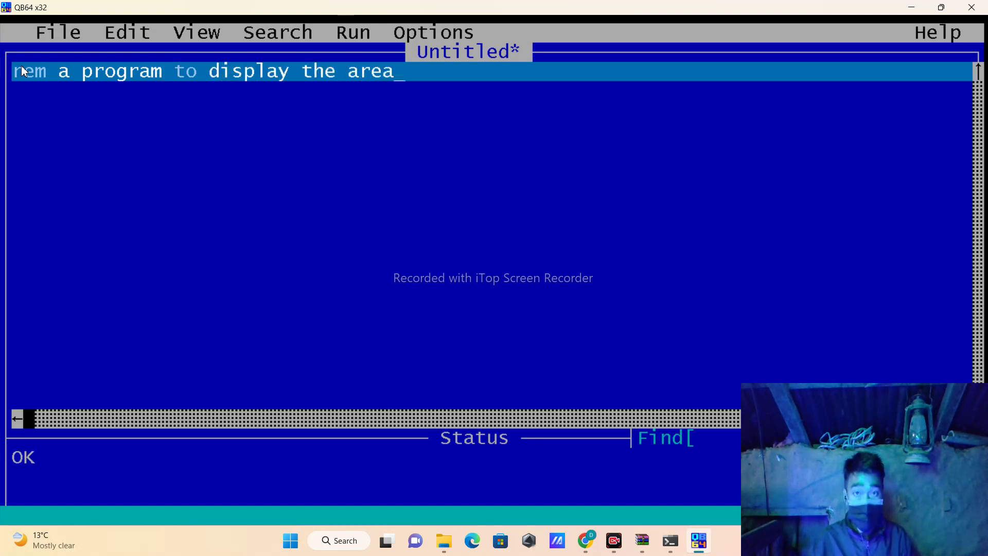
{"action": "type", "text": " of a rectangle"}
Complete line one as 'REM a program to display the area of a rectangle'
{"action": "key", "text": "Return"}
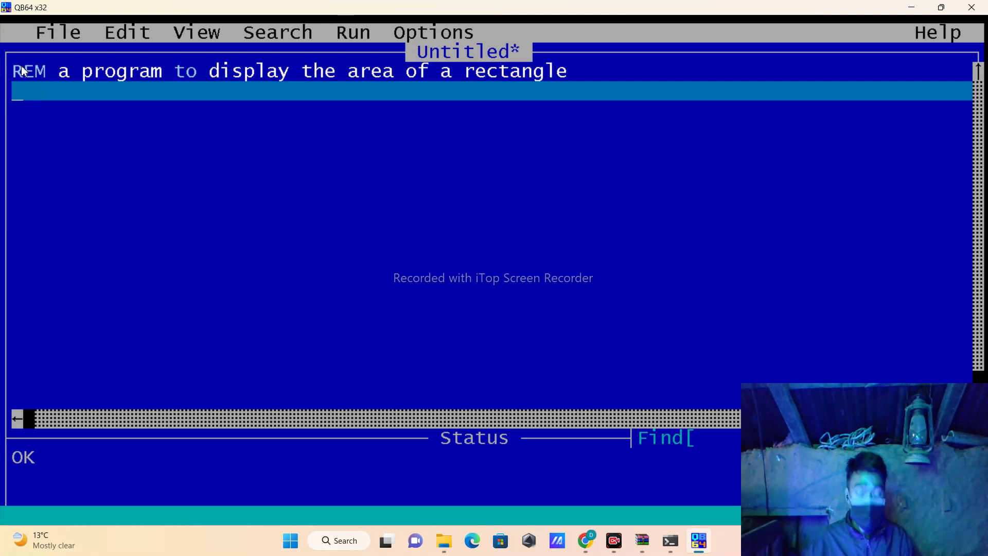
{"action": "type", "text": "cls\\"}
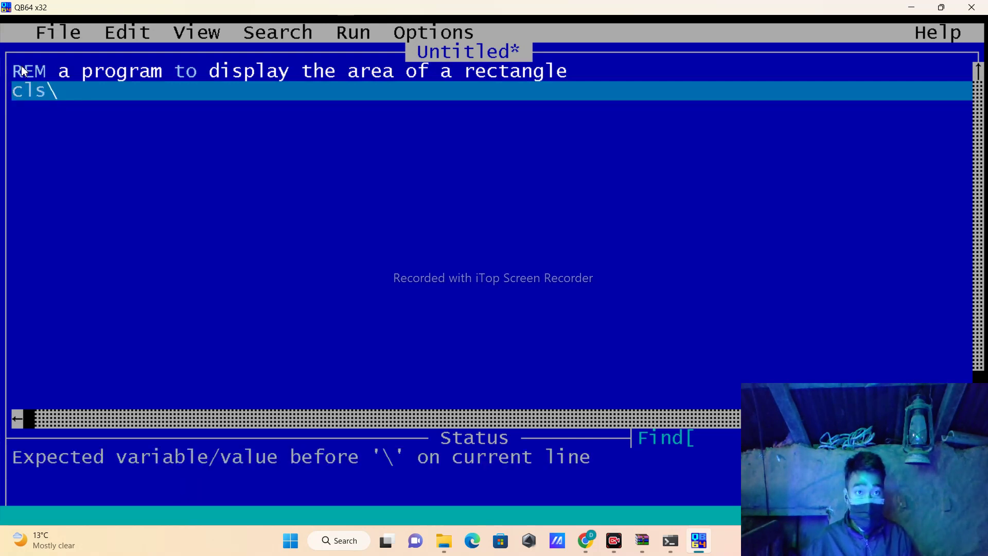
Write CLS, then INPUT "enter the length of a rectangle"; l, fixing typos
{"action": "key", "text": "BackSpace"}
{"action": "key", "text": "BackSpace"}
{"action": "type", "text": "s"}
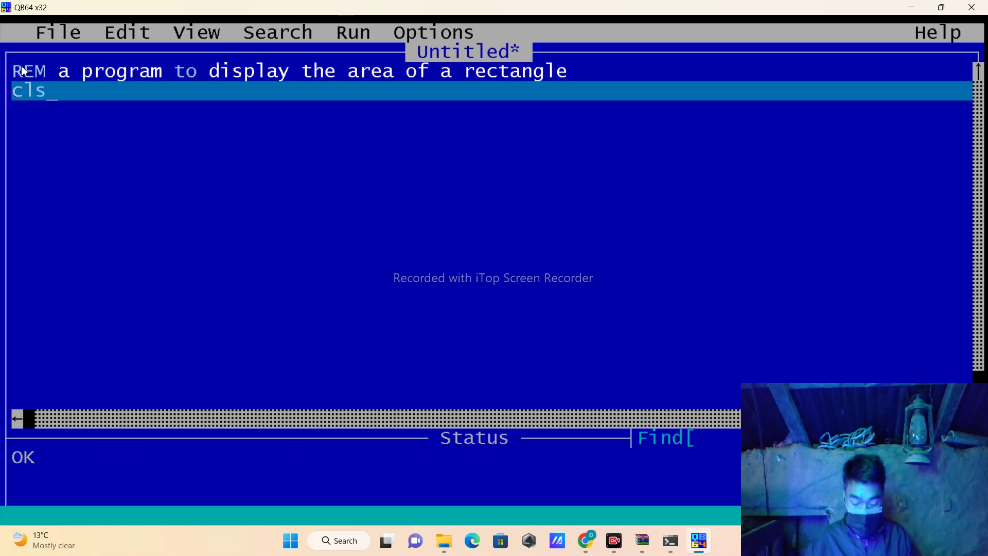
{"action": "key", "text": "Return"}
{"action": "type", "text": "inp"}
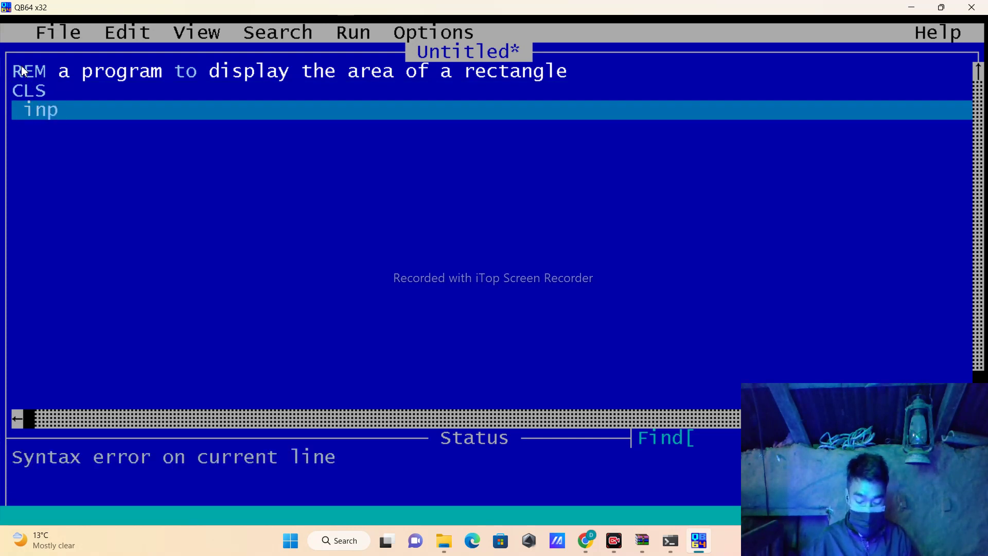
{"action": "type", "text": "ut "}
{"action": "type", "text": "\"\""}
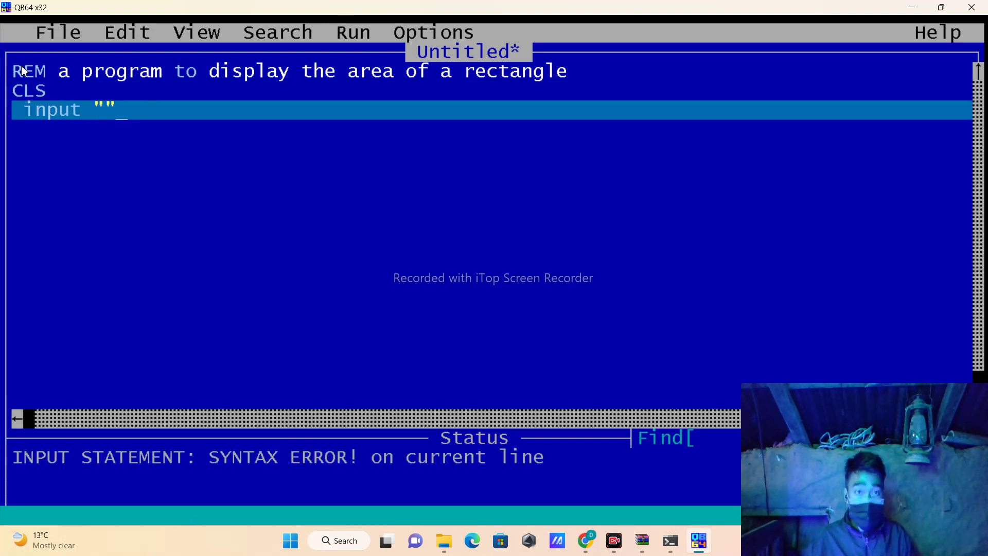
{"action": "type", "text": "en"}
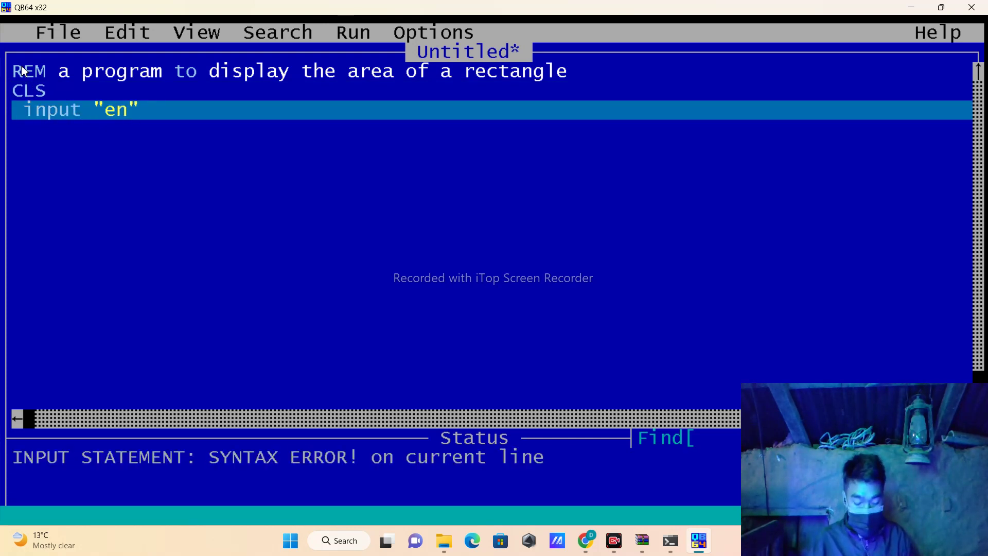
{"action": "type", "text": "ter the "}
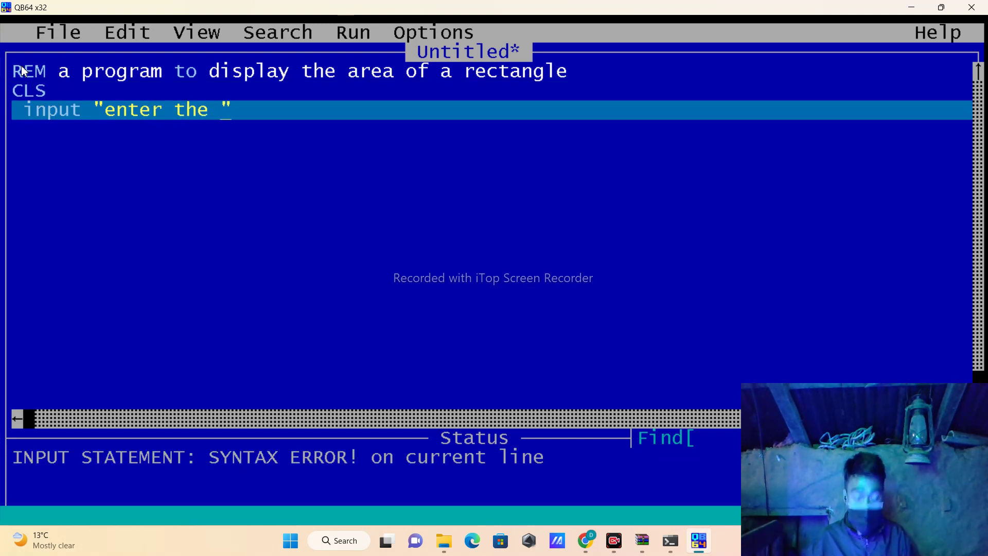
{"action": "type", "text": "length "}
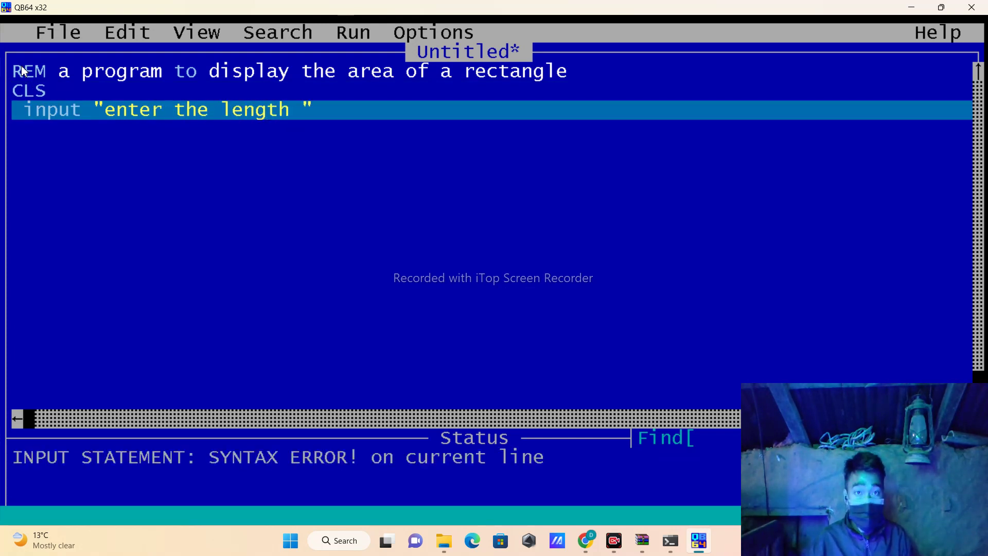
{"action": "type", "text": "of a "}
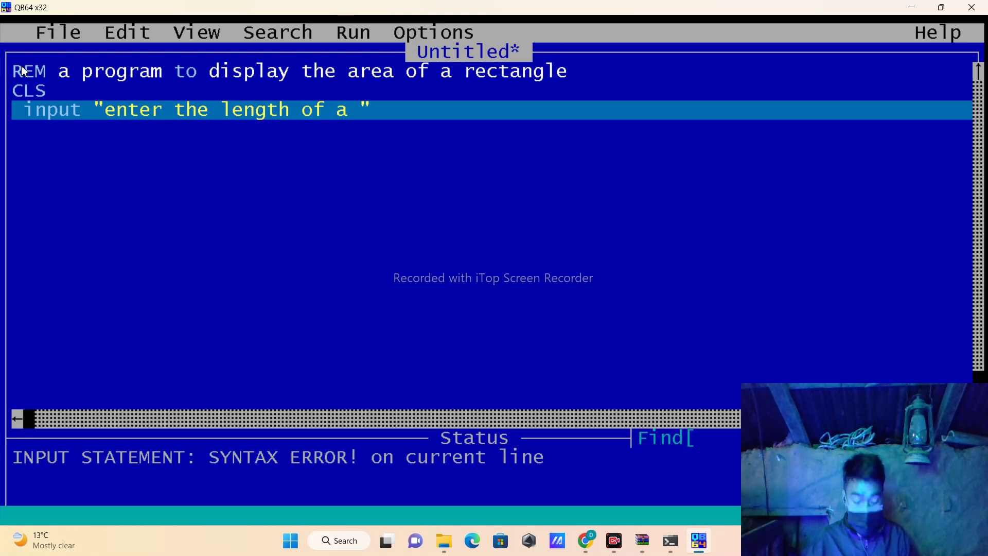
{"action": "type", "text": "rectang"}
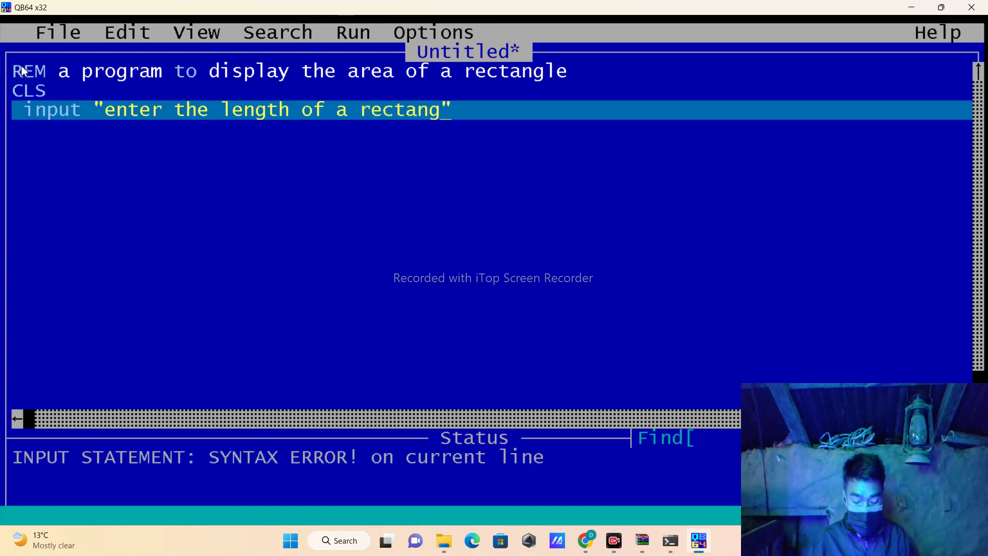
{"action": "type", "text": "k"}
{"action": "key", "text": "BackSpace"}
{"action": "type", "text": "le\""}
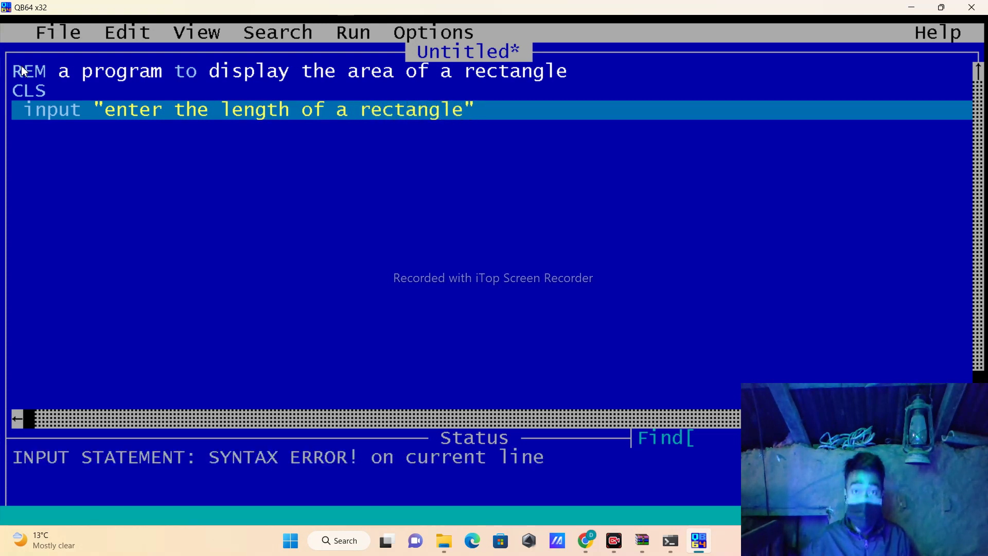
{"action": "type", "text": ";"}
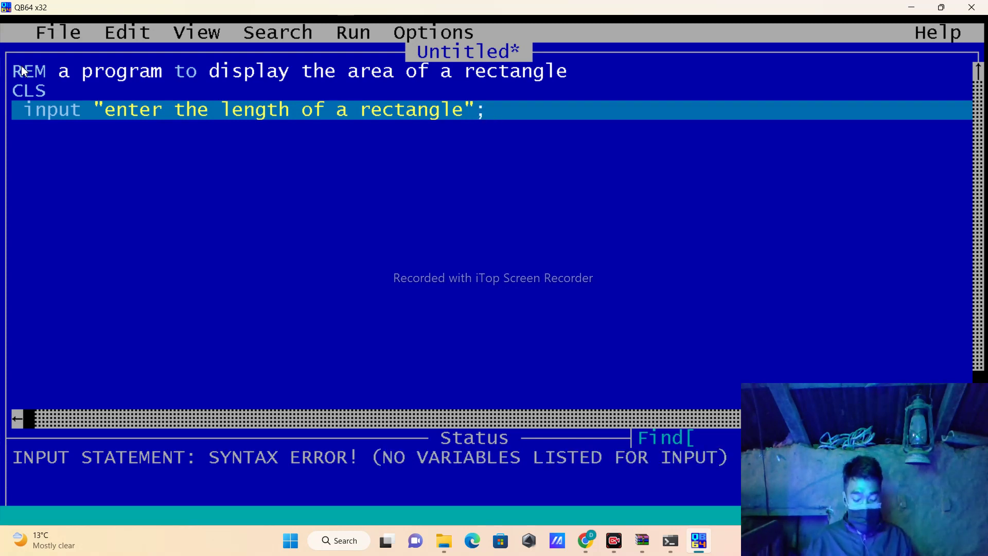
{"action": "type", "text": "l"}
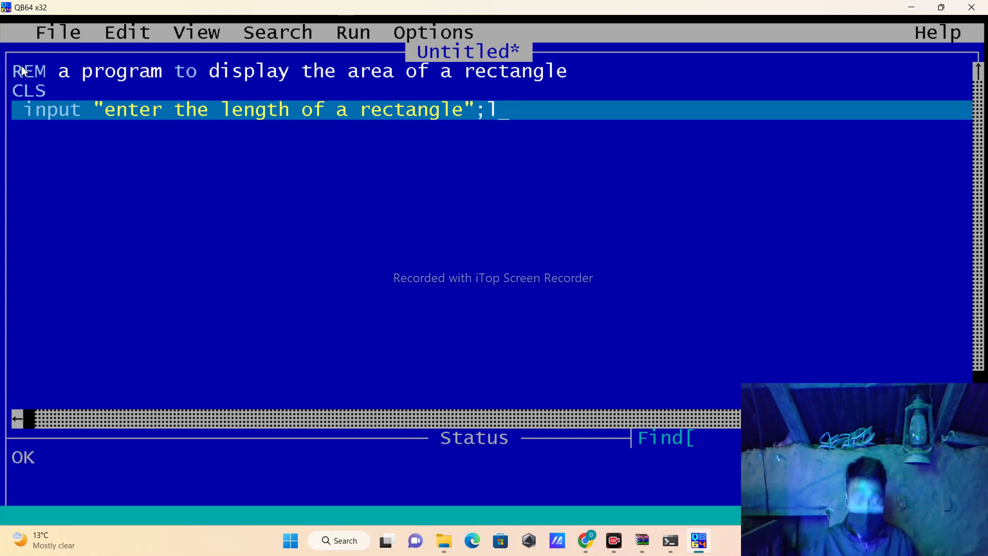
{"action": "key", "text": "Return"}
{"action": "type", "text": "in"}
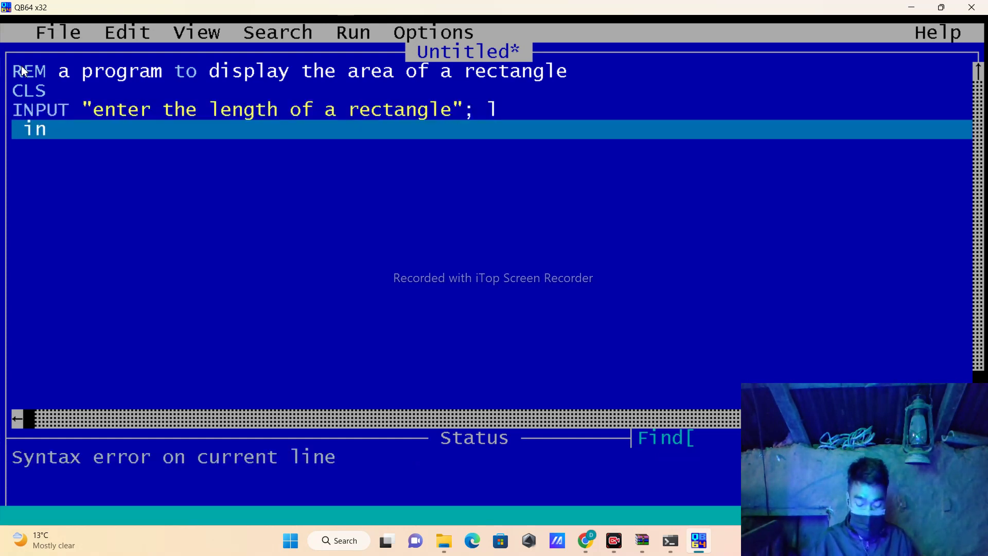
{"action": "type", "text": "put "}
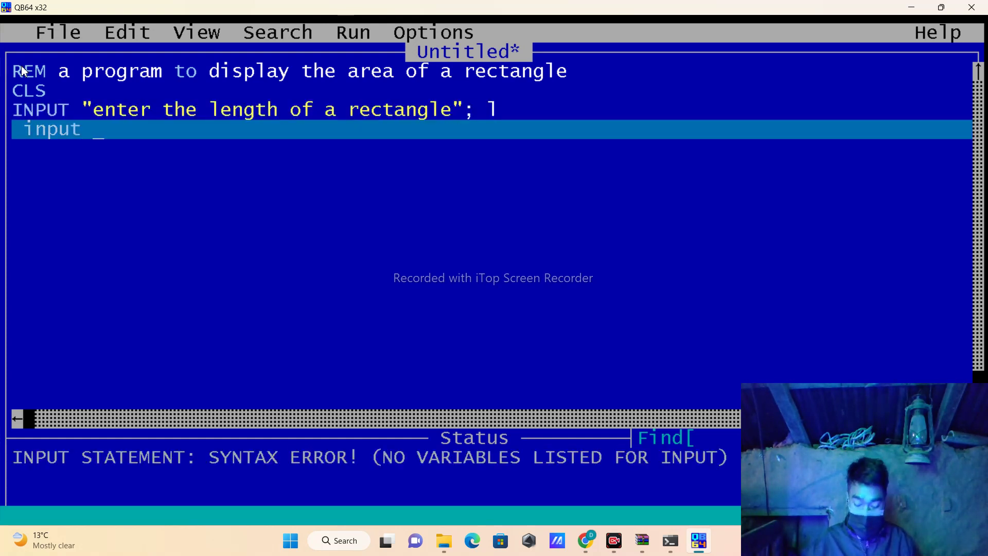
{"action": "type", "text": "\"\""}
{"action": "type", "text": "enter "}
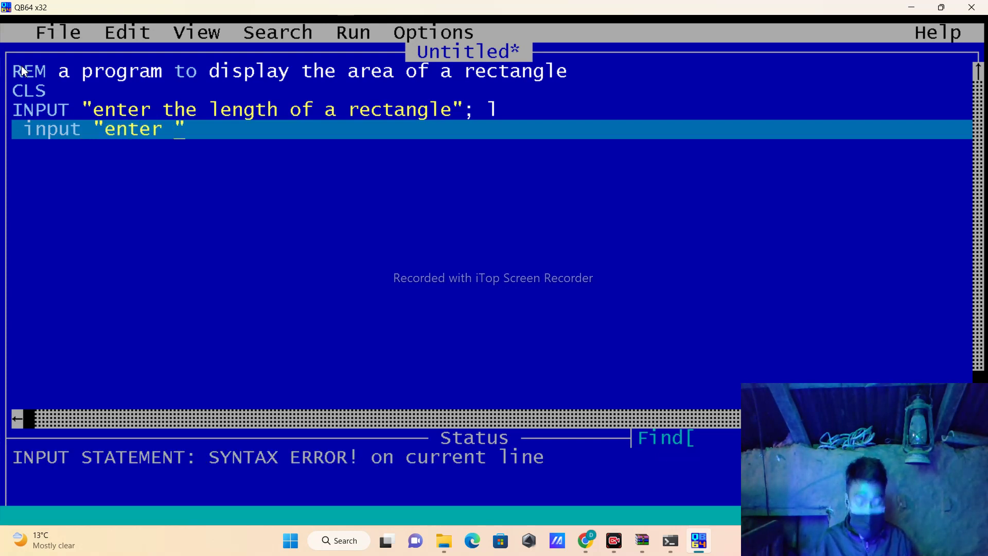
{"action": "type", "text": "the "}
{"action": "type", "text": "b"}
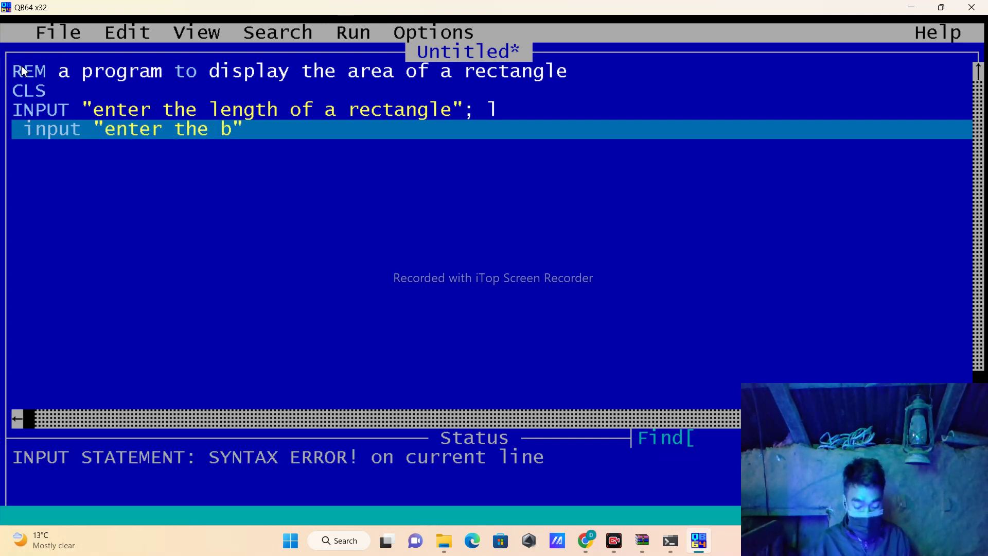
{"action": "type", "text": "readth "}
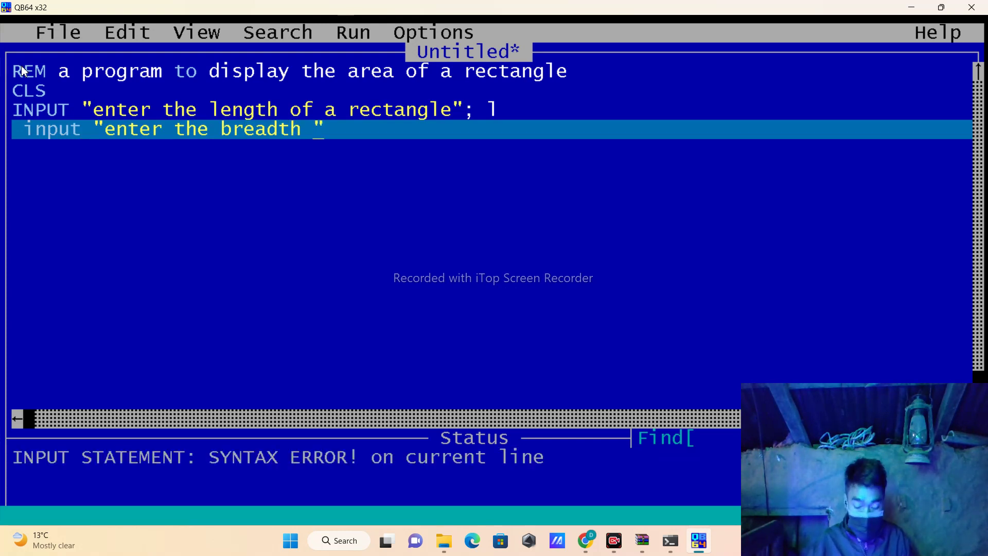
{"action": "type", "text": "of a re"}
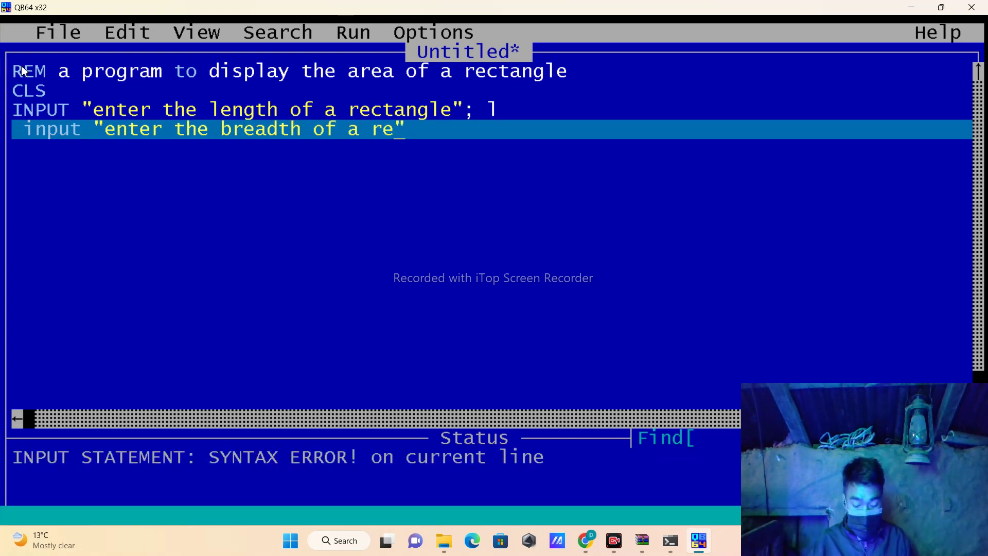
{"action": "type", "text": "ctangl"}
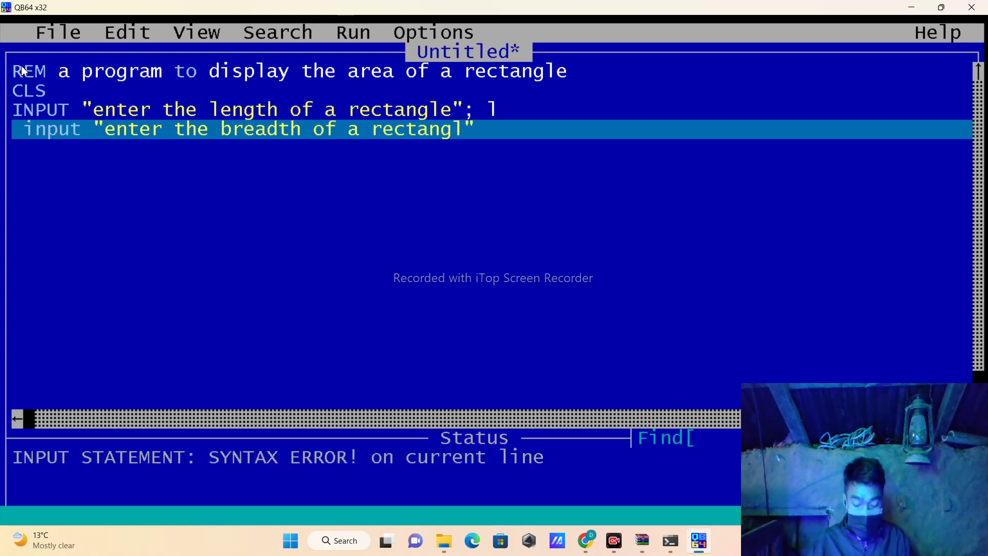
{"action": "type", "text": "e"}
Enter line 4 as INPUT "enter the breadth of a rectangle "; b
{"action": "key", "text": "Right"}
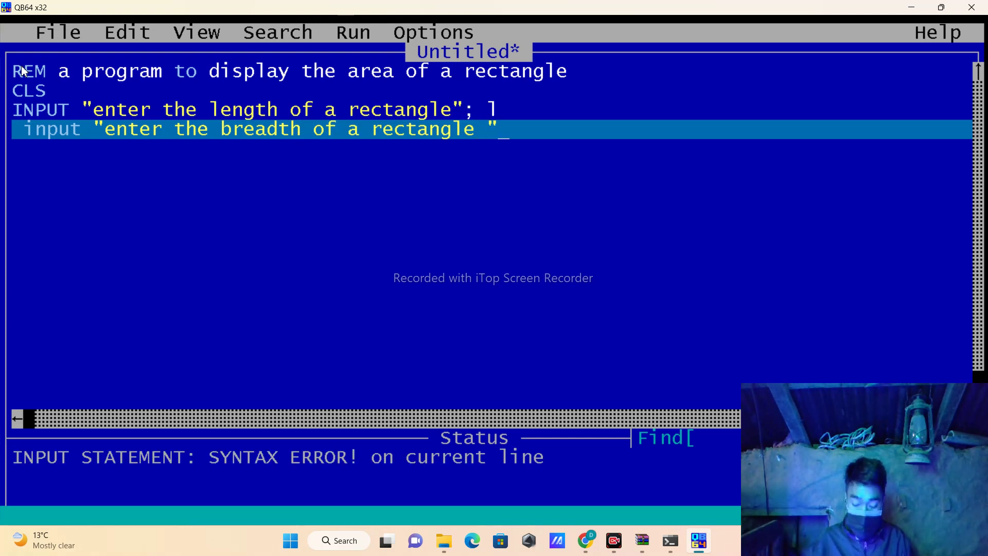
{"action": "type", "text": ";b"}
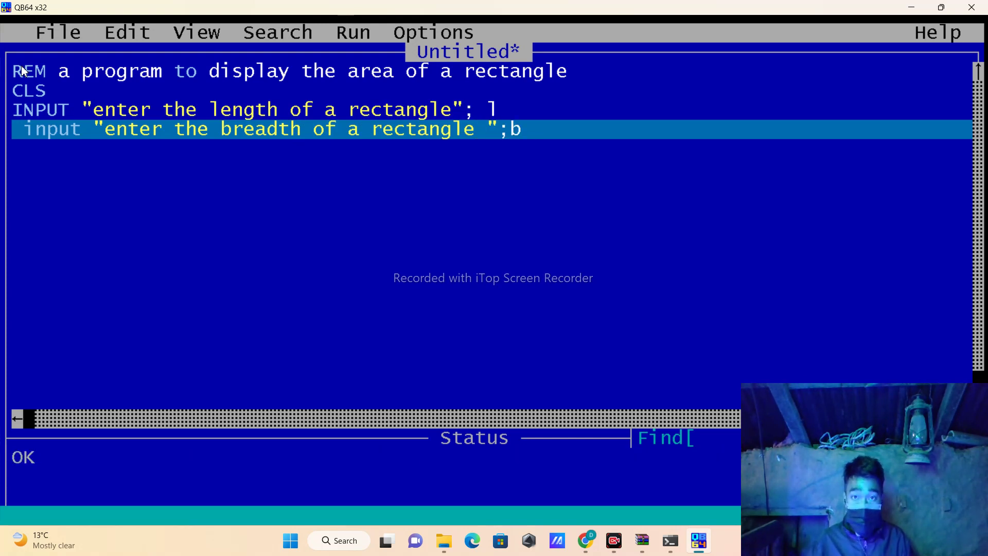
{"action": "key", "text": "Return"}
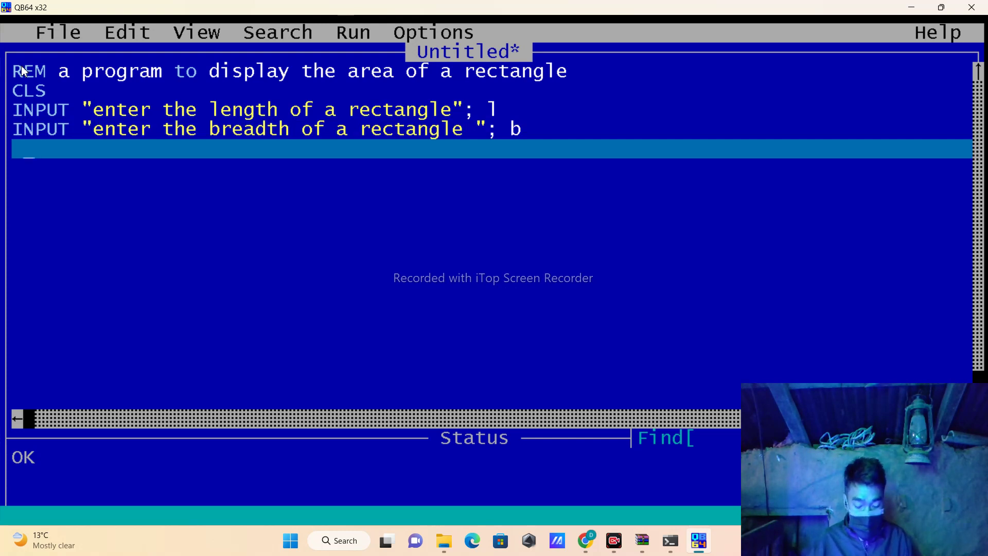
{"action": "type", "text": "area"}
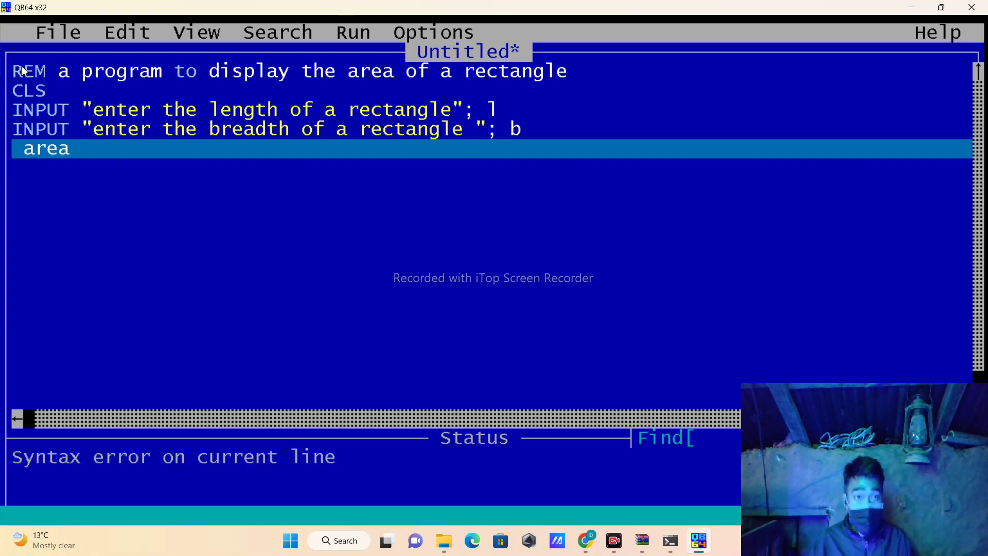
{"action": "type", "text": " ="}
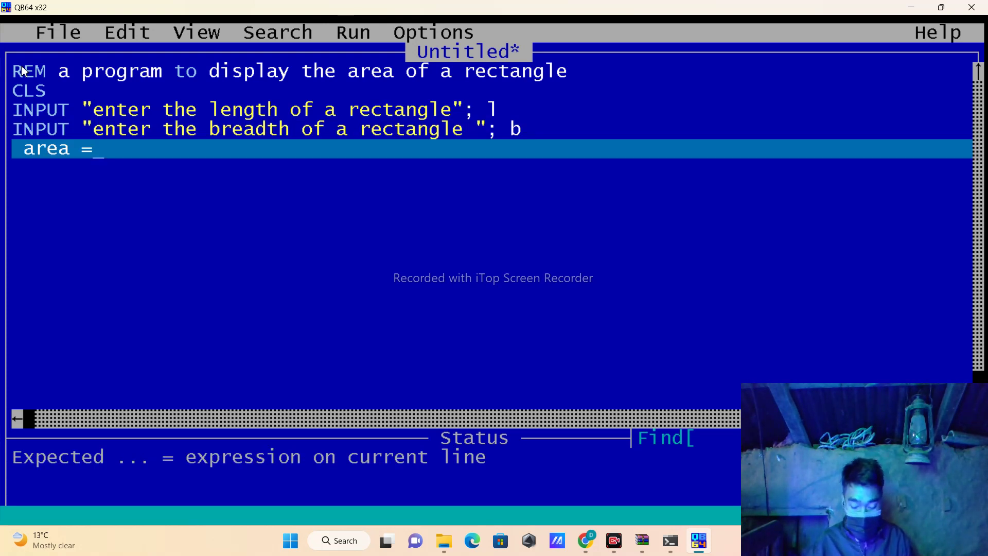
{"action": "type", "text": "l"}
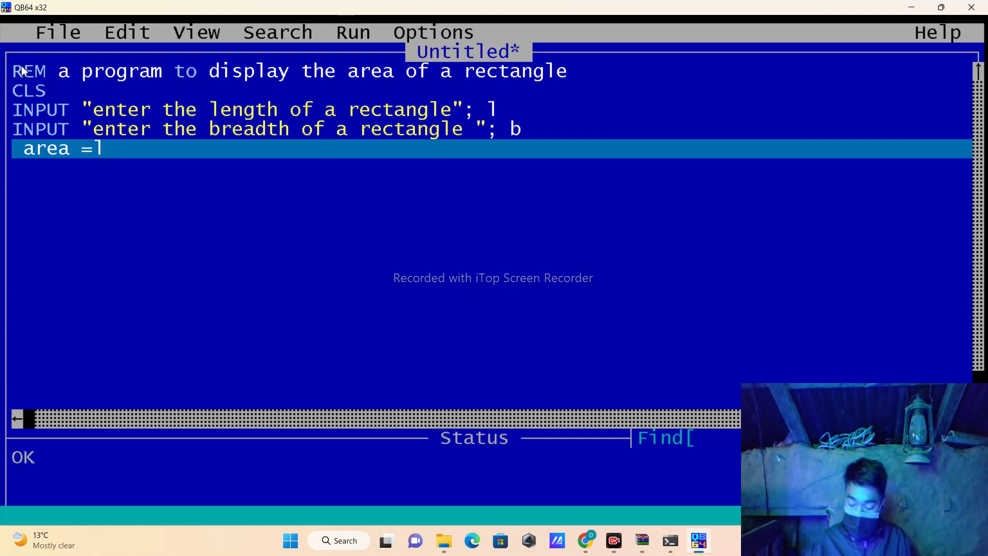
{"action": "type", "text": "*"}
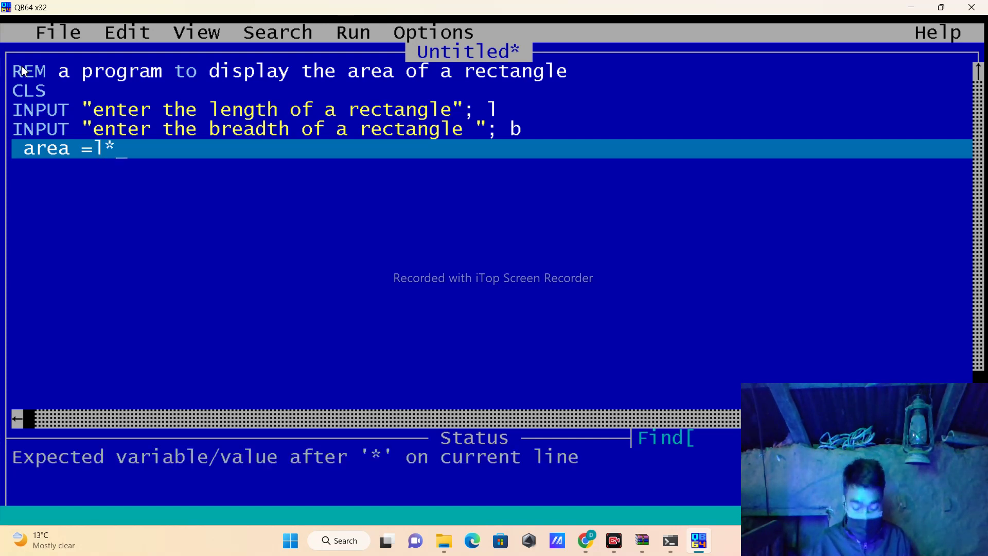
{"action": "type", "text": "b"}
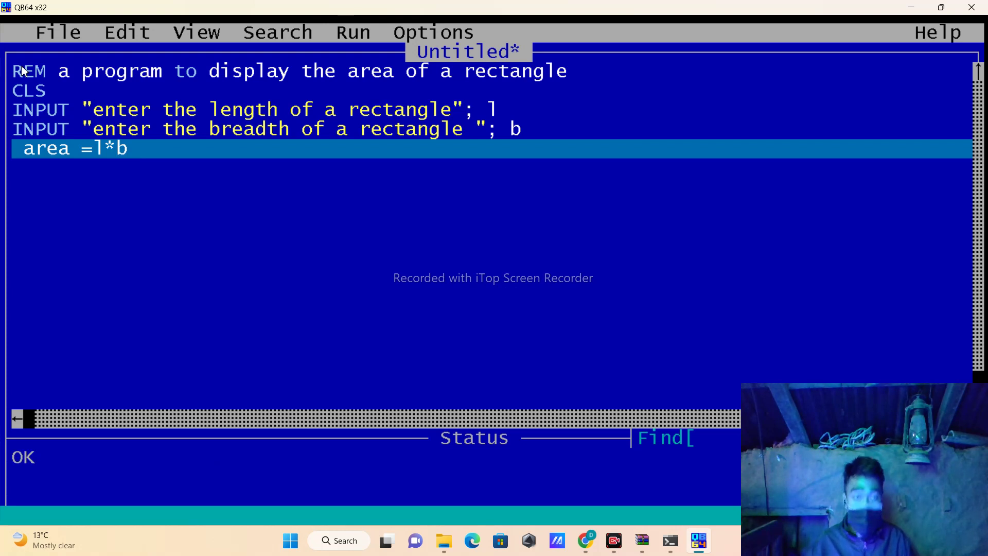
Enter line 5 as area = l * b
{"action": "key", "text": "Return"}
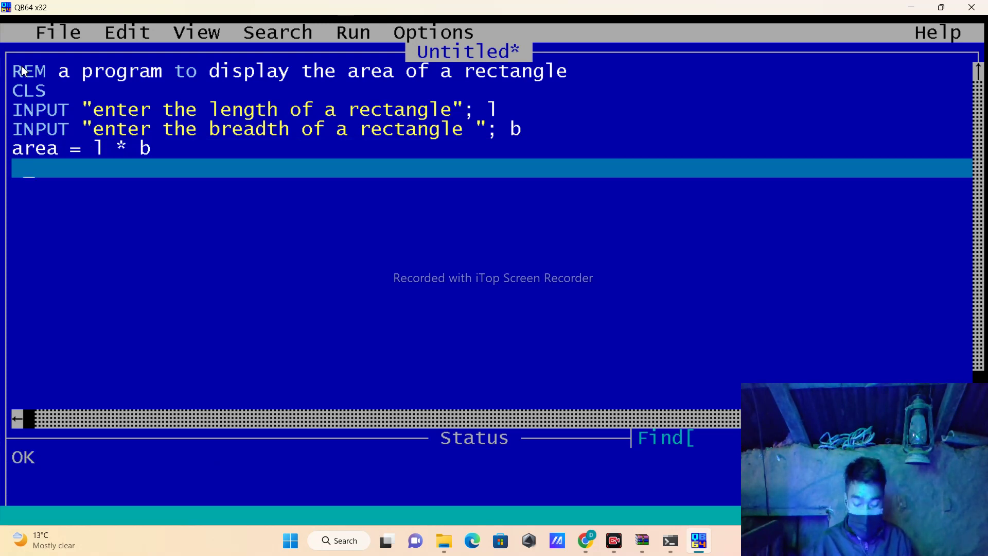
{"action": "type", "text": "print "}
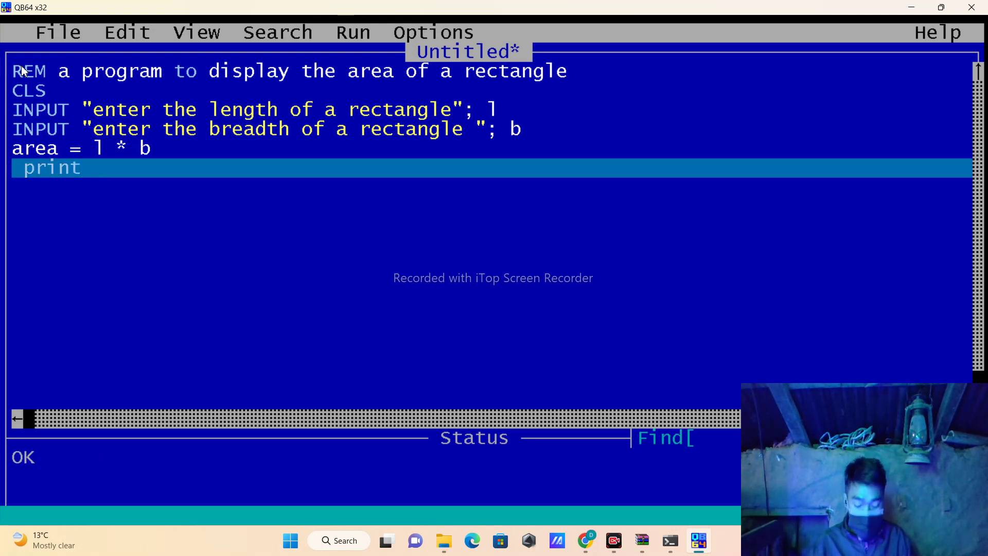
{"action": "type", "text": "\"\""}
Add PRINT "area of a rectangle = "; area and END, then run with F5
{"action": "key", "text": "Left"}
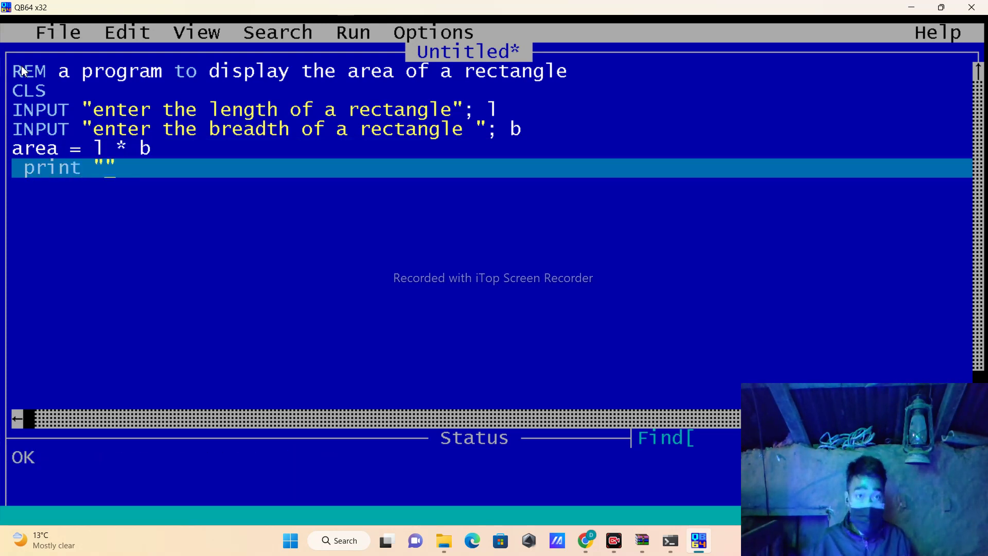
{"action": "type", "text": "area o"}
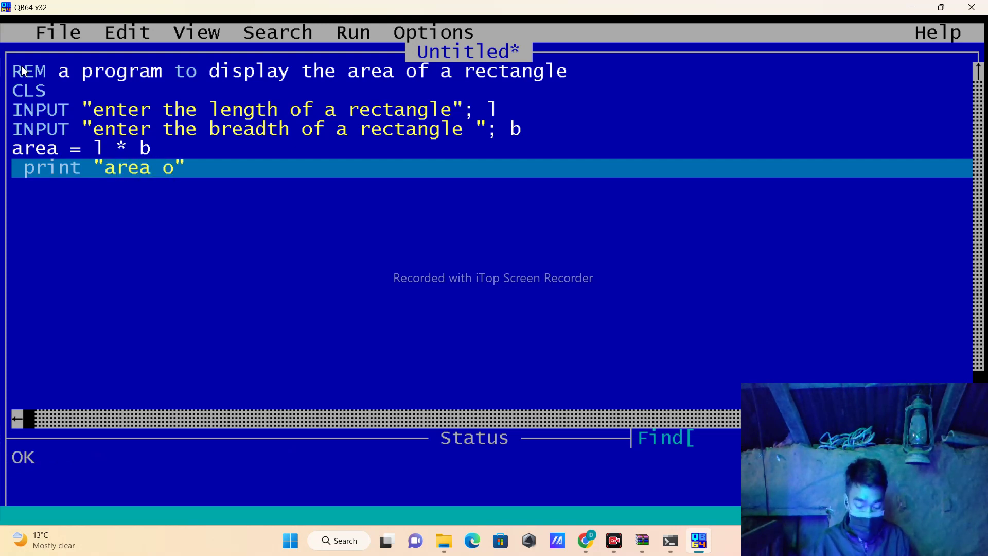
{"action": "type", "text": "f a re"}
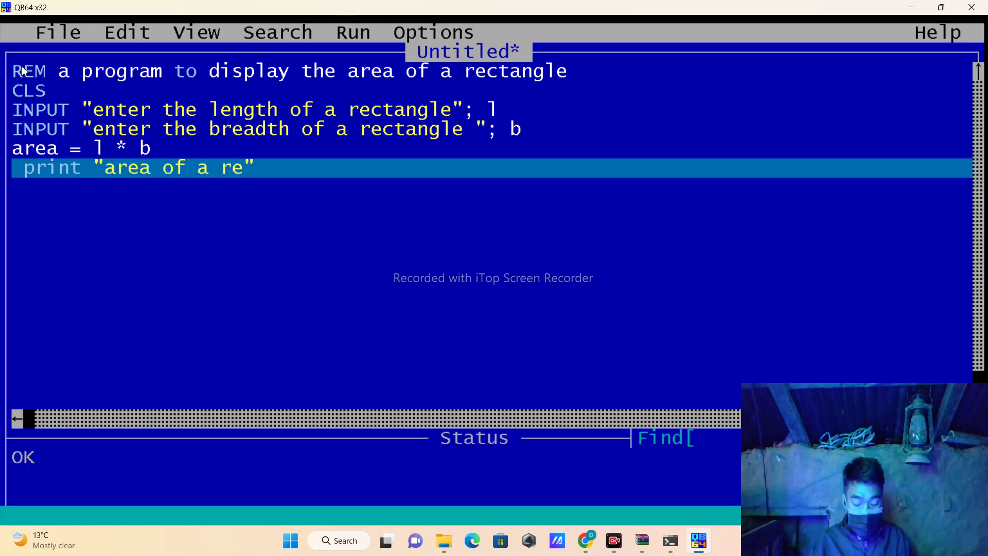
{"action": "type", "text": "ctang;e"}
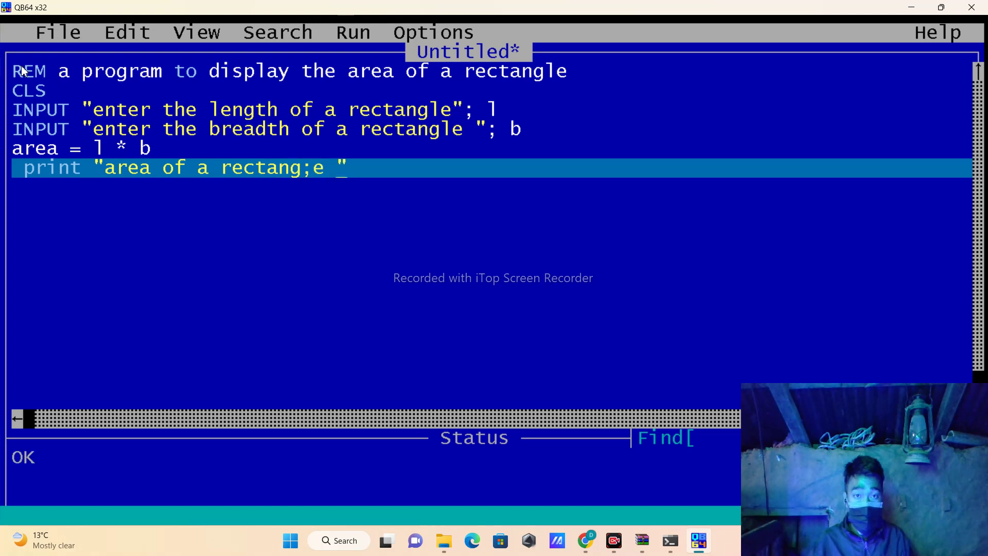
{"action": "key", "text": "BackSpace"}
{"action": "key", "text": "BackSpace"}
{"action": "type", "text": "le"}
{"action": "key", "text": "BackSpace"}
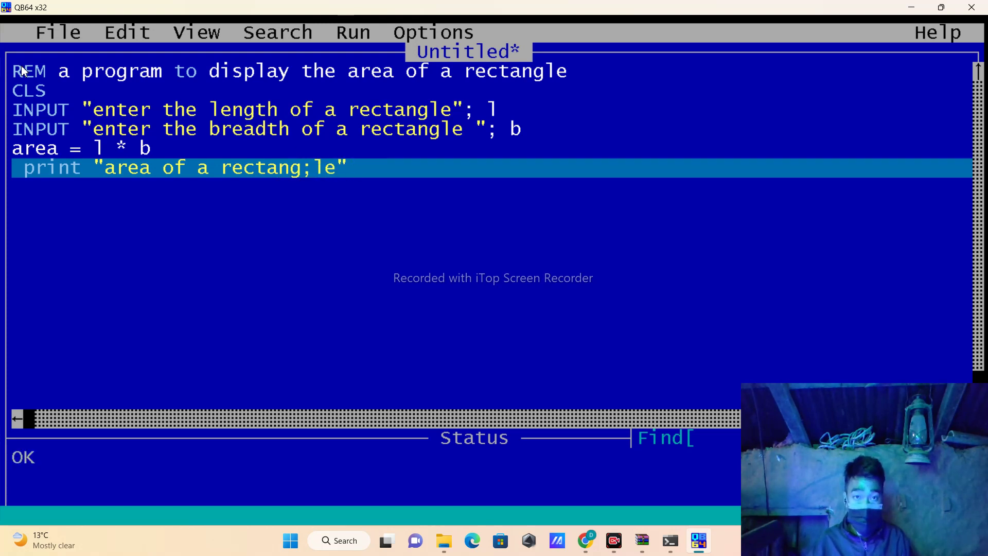
{"action": "key", "text": "BackSpace"}
{"action": "key", "text": "BackSpace"}
{"action": "key", "text": "BackSpace"}
{"action": "type", "text": "le "}
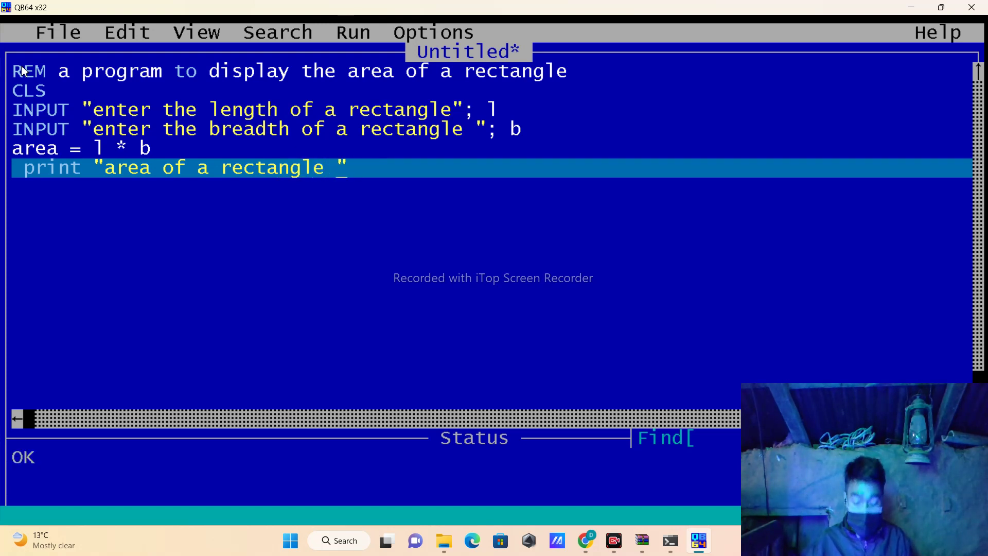
{"action": "type", "text": "= \""}
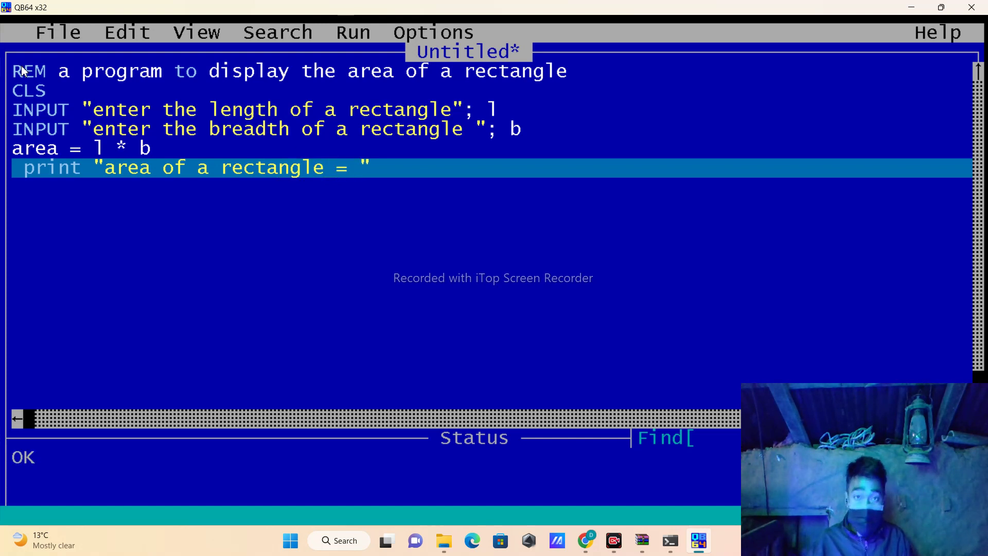
{"action": "type", "text": ";"}
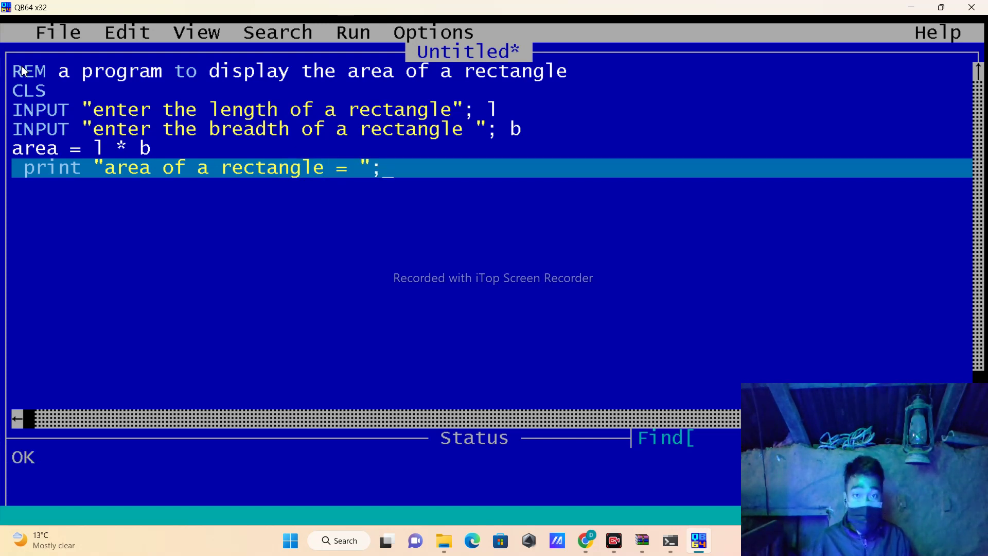
{"action": "type", "text": "area"}
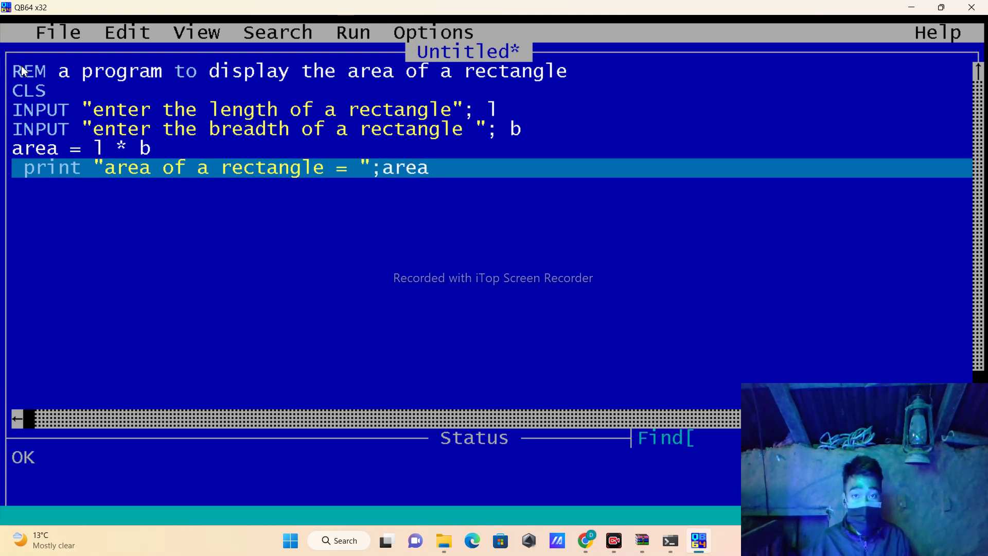
{"action": "key", "text": "Return"}
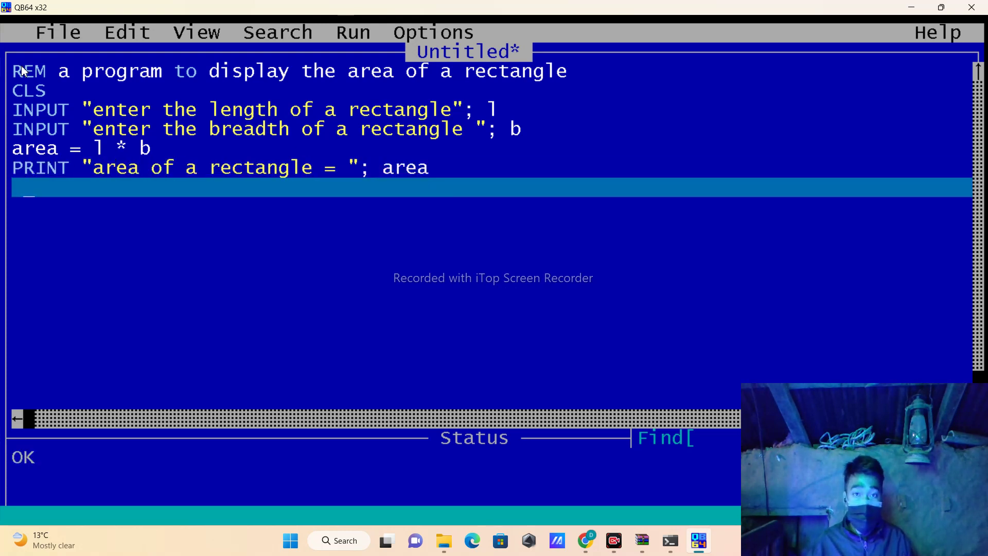
{"action": "type", "text": "en"}
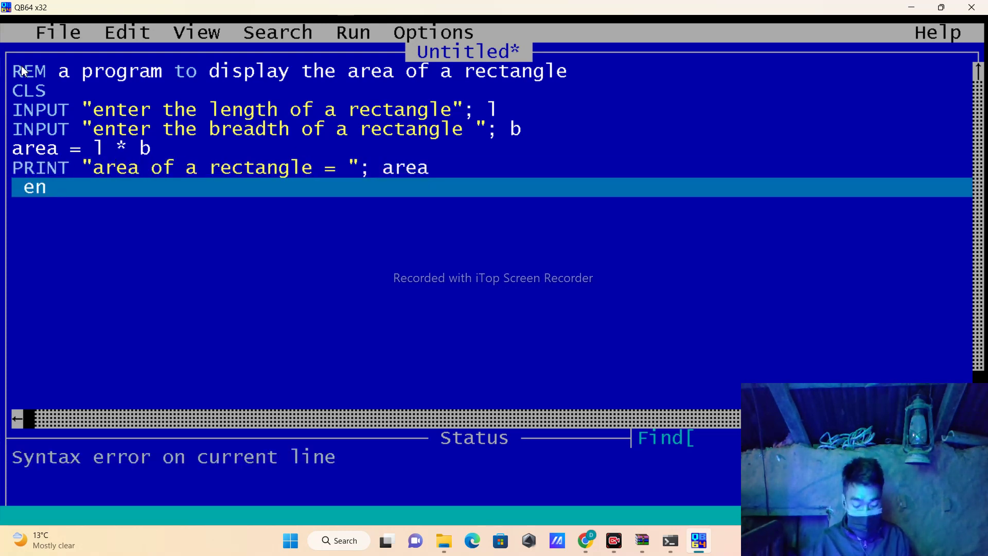
{"action": "type", "text": "d"}
{"action": "key", "text": "Return"}
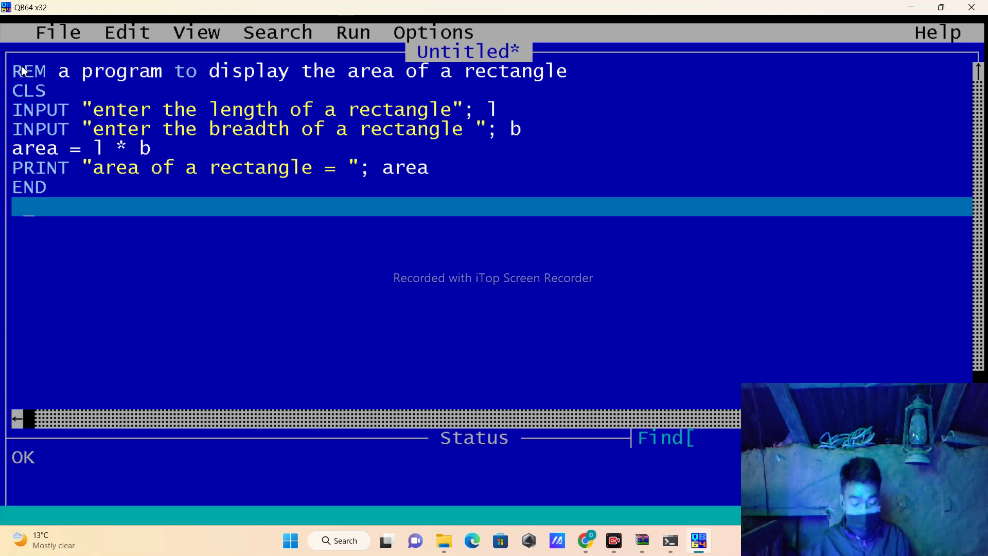
{"action": "key", "text": "F5"}
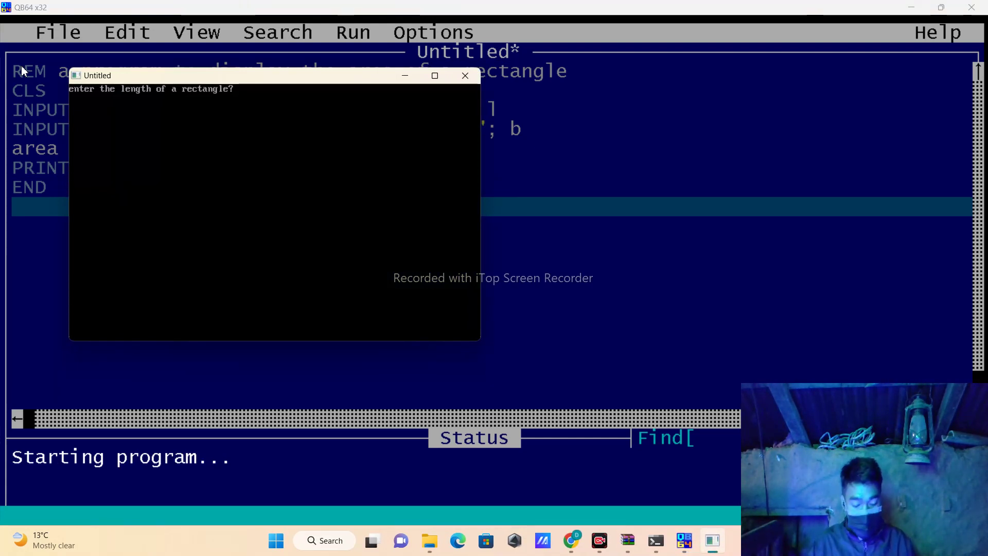
{"action": "type", "text": "5"}
Enter length 5 and breadth 6 so the program prints area 30
{"action": "key", "text": "Return"}
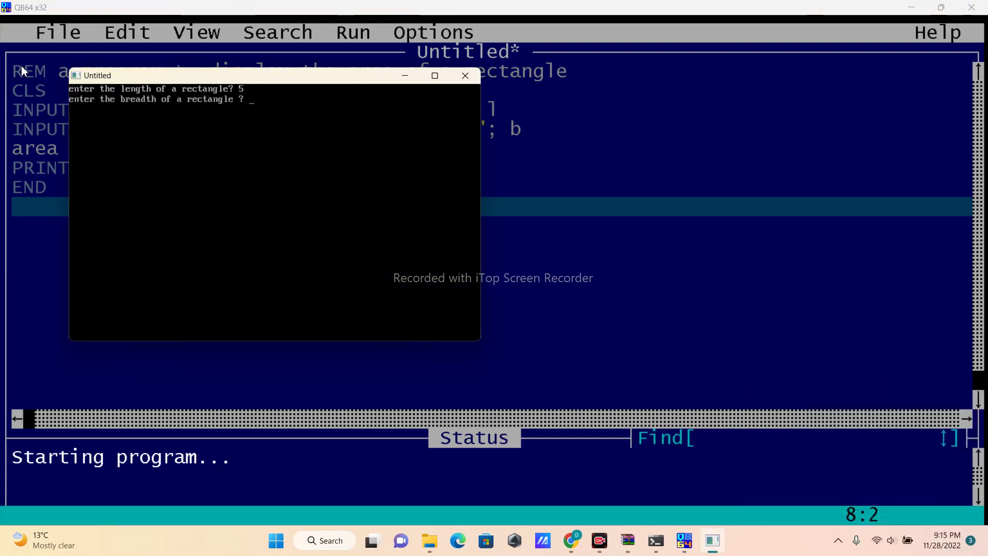
{"action": "type", "text": "6"}
{"action": "key", "text": "Return"}
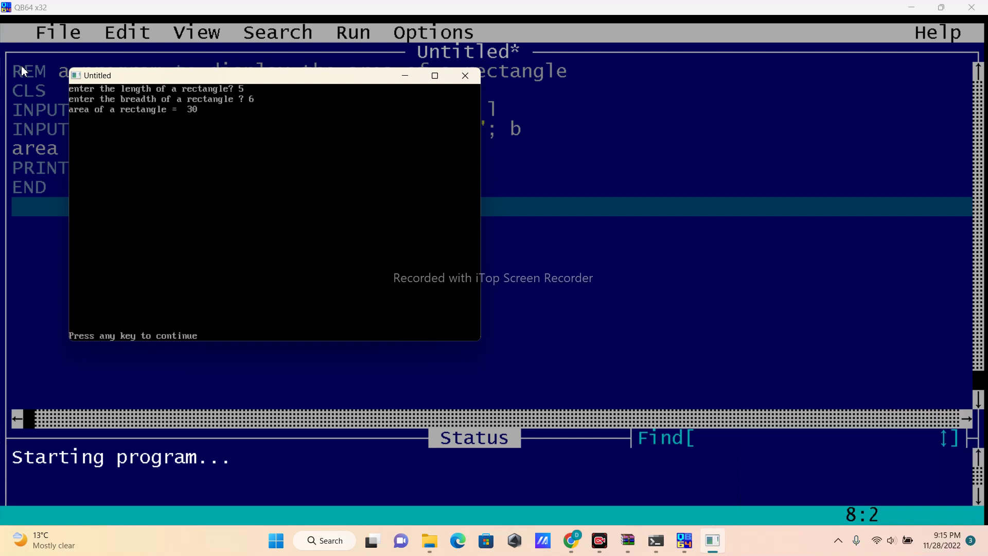